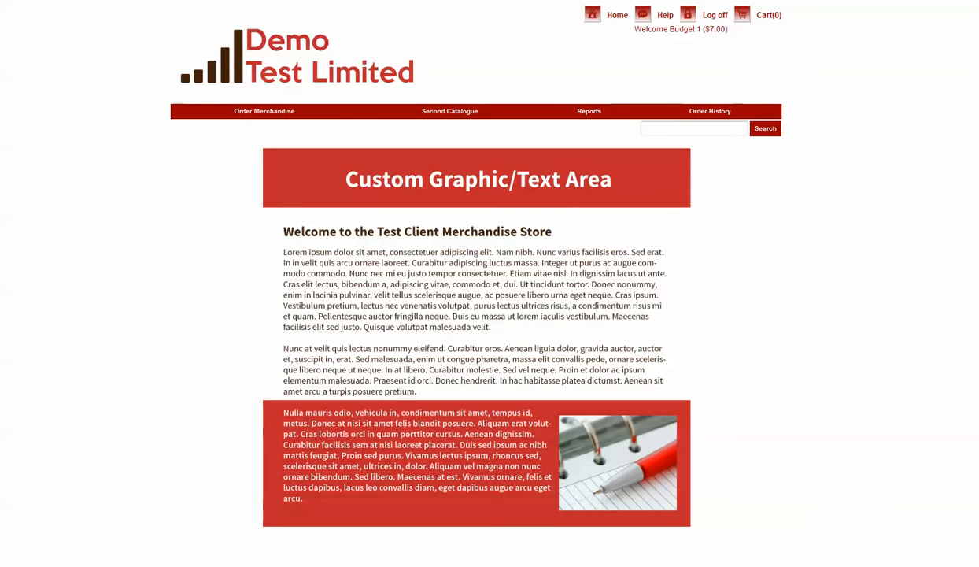
# Switch to Xebra E-Commerce and load master customer DEMO in Customer Setup.
pyautogui.hotkey('alt', 'Tab')
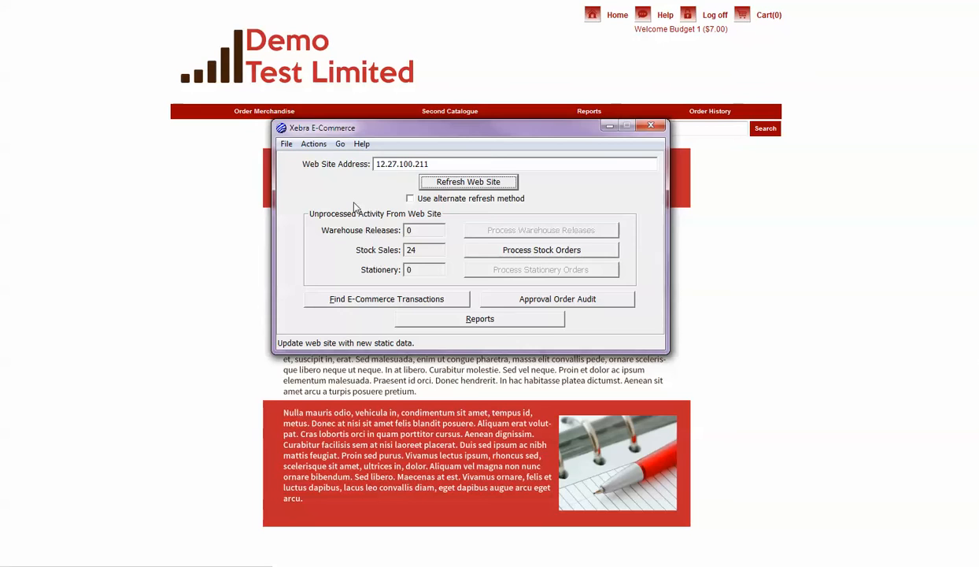
pyautogui.click(313, 143)
pyautogui.click(334, 157)
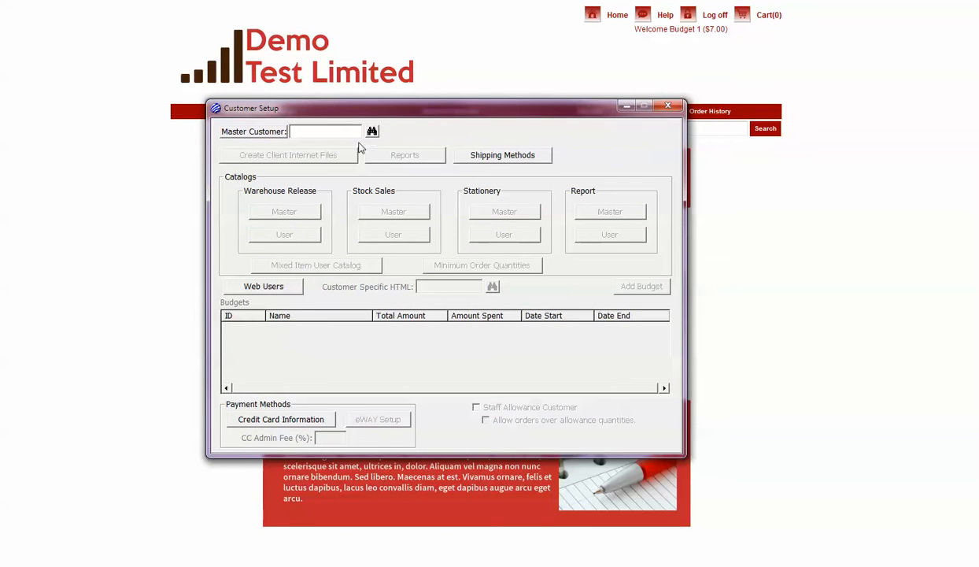
pyautogui.write('DEMO')
pyautogui.click(348, 147)
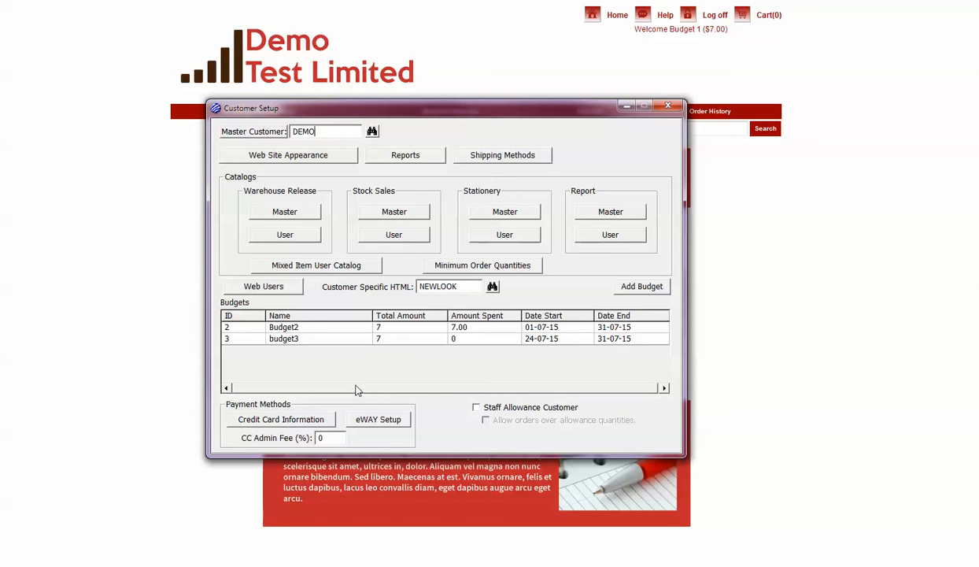
# Add a new budget named budget4 for the DEMO customer.
pyautogui.click(639, 286)
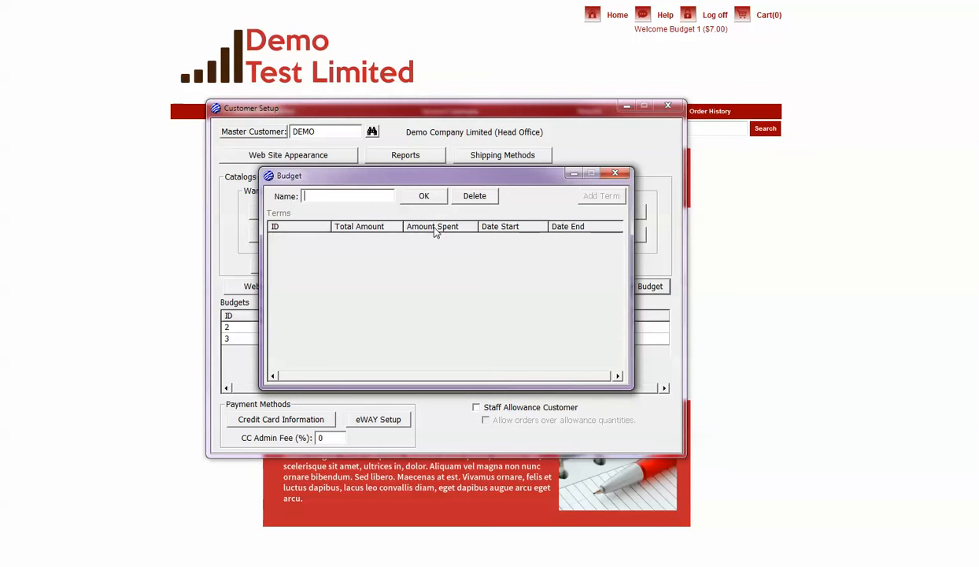
pyautogui.write('budget4')
pyautogui.click(426, 196)
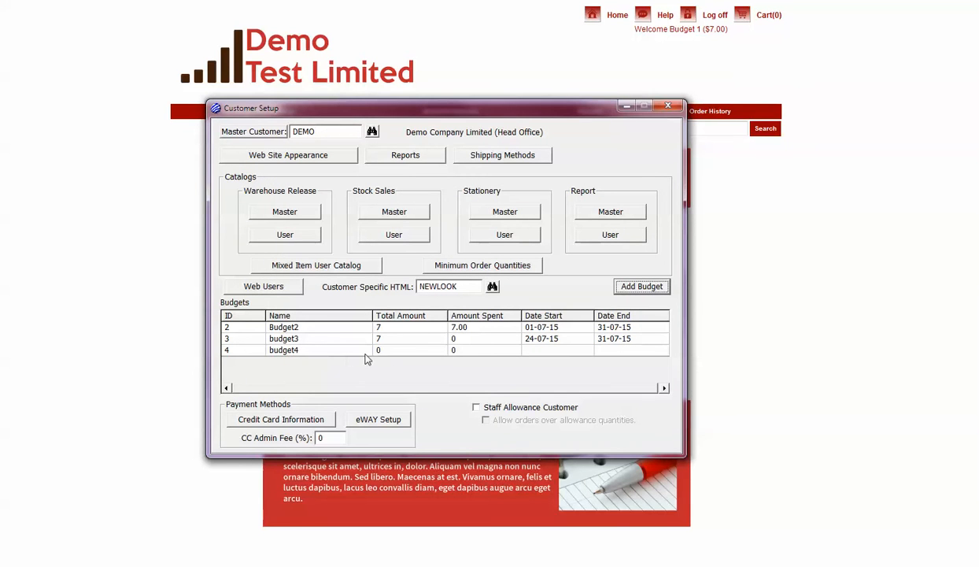
# Add a term to budget4 with an amount of 50, starting 01-07-15 and ending 31-07-15.
pyautogui.doubleClick(393, 352)
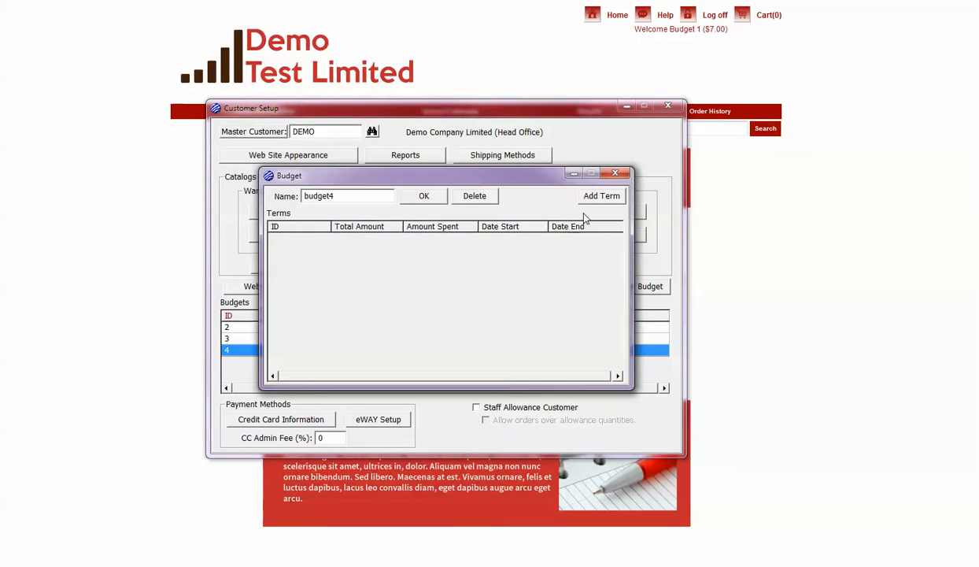
pyautogui.click(598, 196)
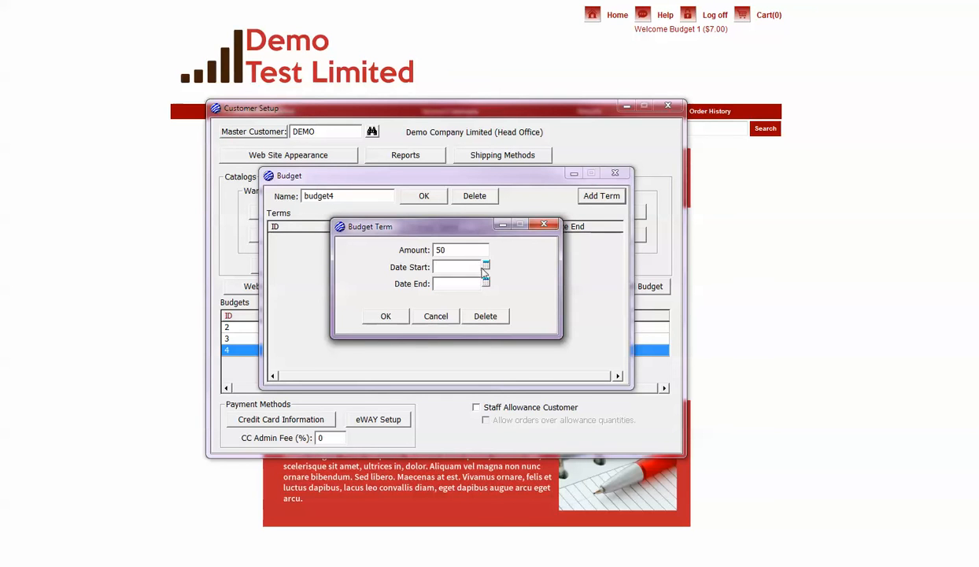
pyautogui.click(486, 266)
pyautogui.click(450, 270)
pyautogui.click(484, 283)
pyautogui.click(489, 314)
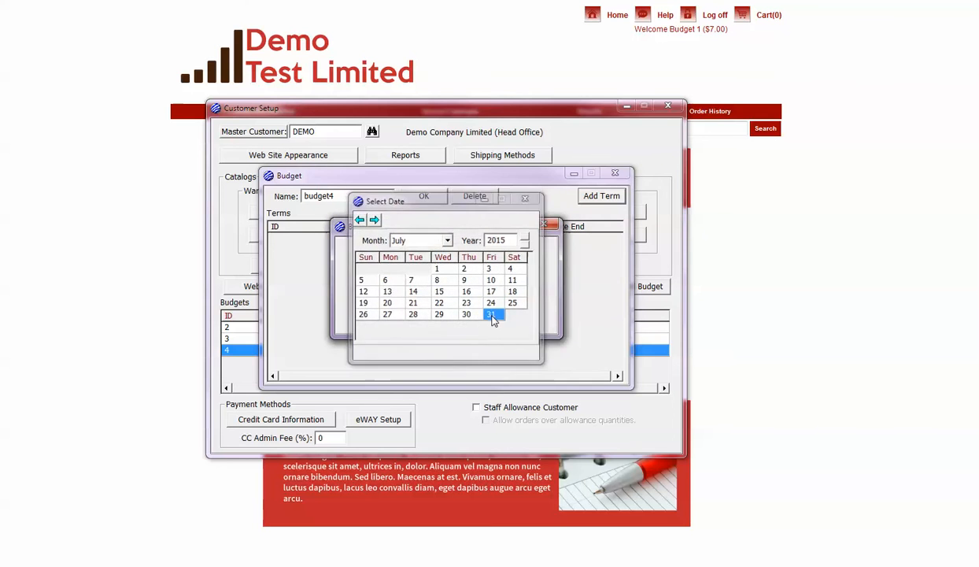
pyautogui.click(388, 318)
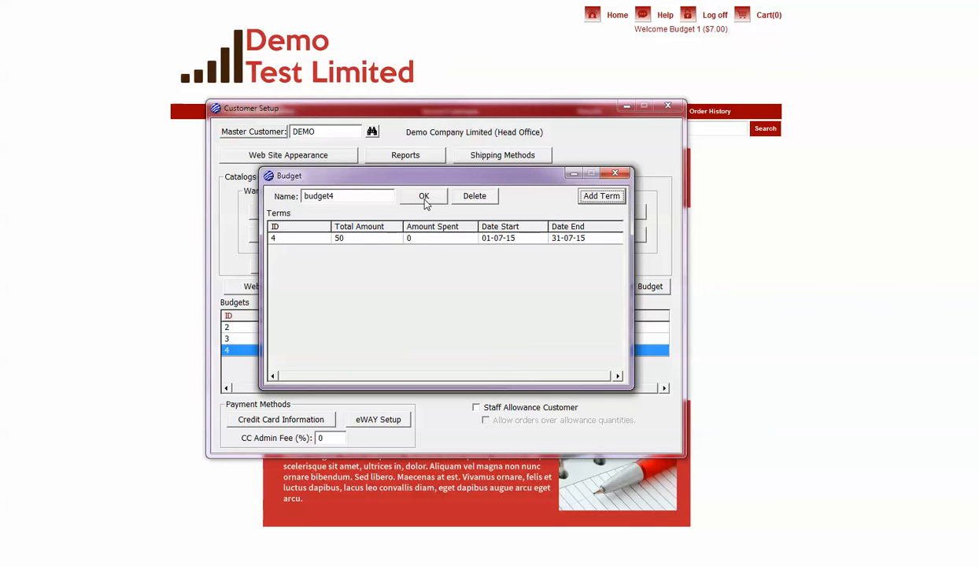
# Add a second term of 50 to budget4, running from 01-08-15 to 31-08-15, and save the budget.
pyautogui.click(590, 197)
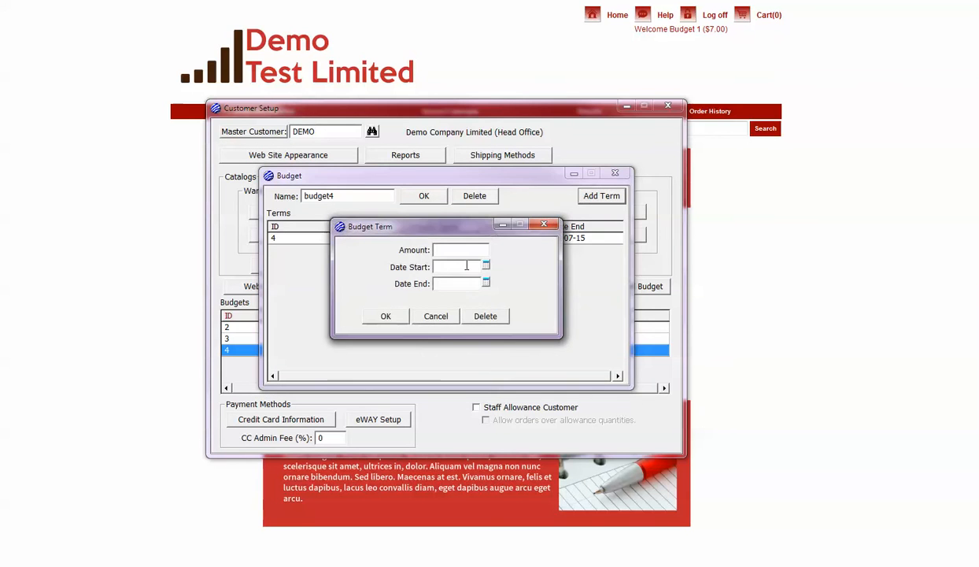
pyautogui.click(485, 266)
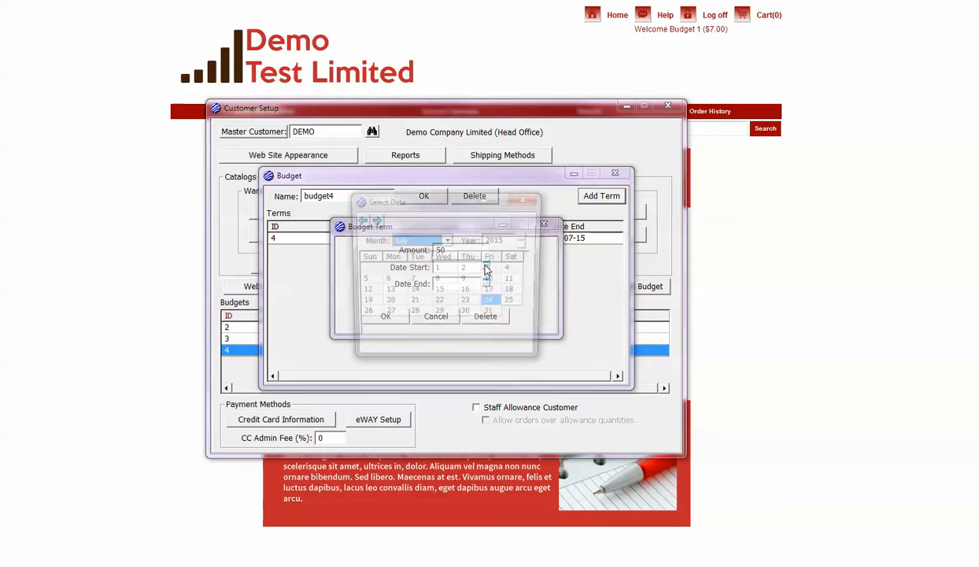
pyautogui.click(437, 238)
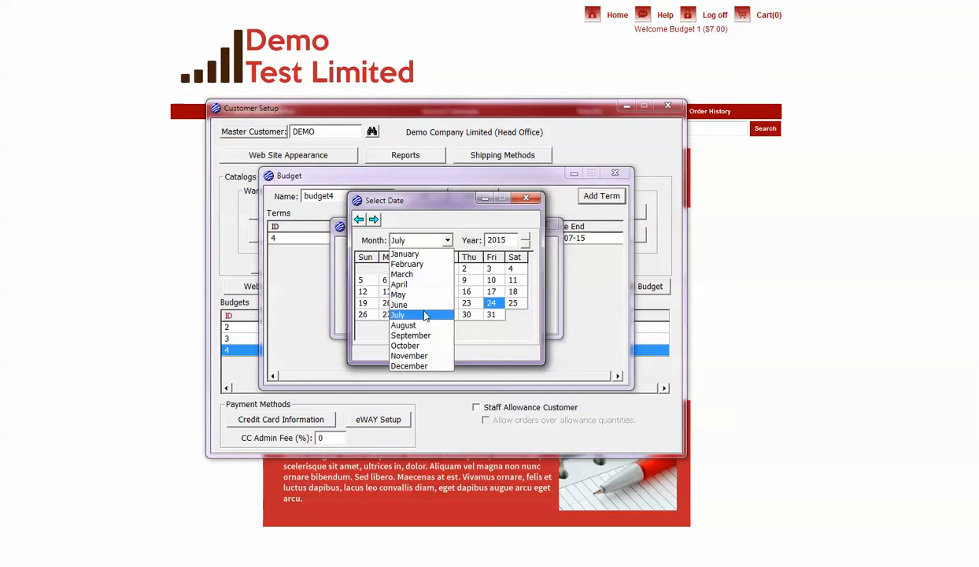
pyautogui.click(410, 324)
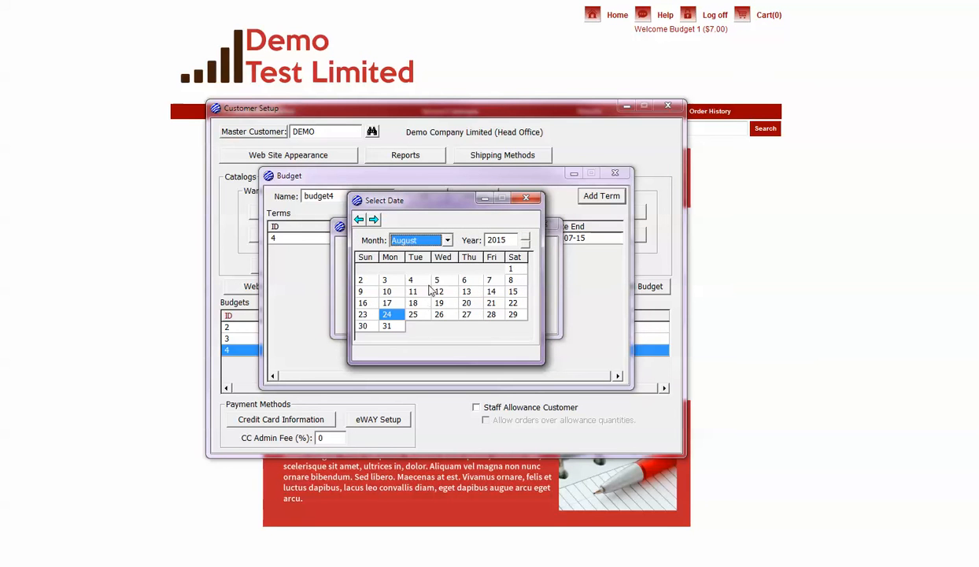
pyautogui.click(510, 270)
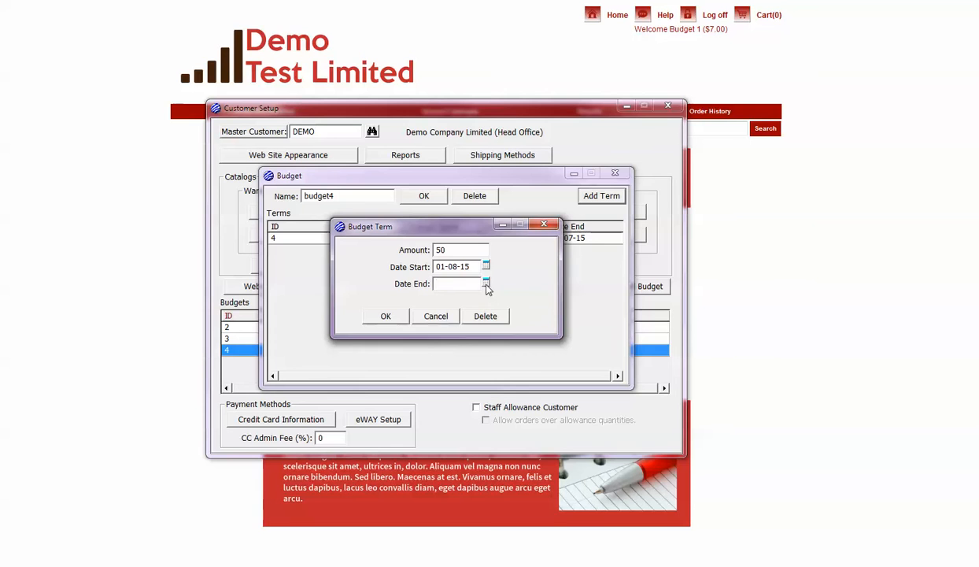
pyautogui.click(486, 285)
pyautogui.click(425, 240)
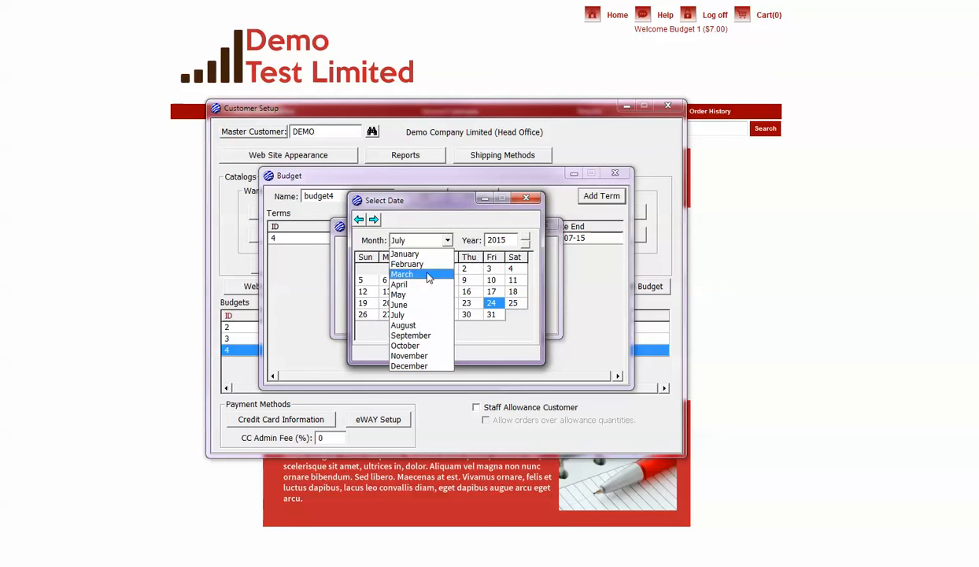
pyautogui.click(419, 325)
pyautogui.click(387, 326)
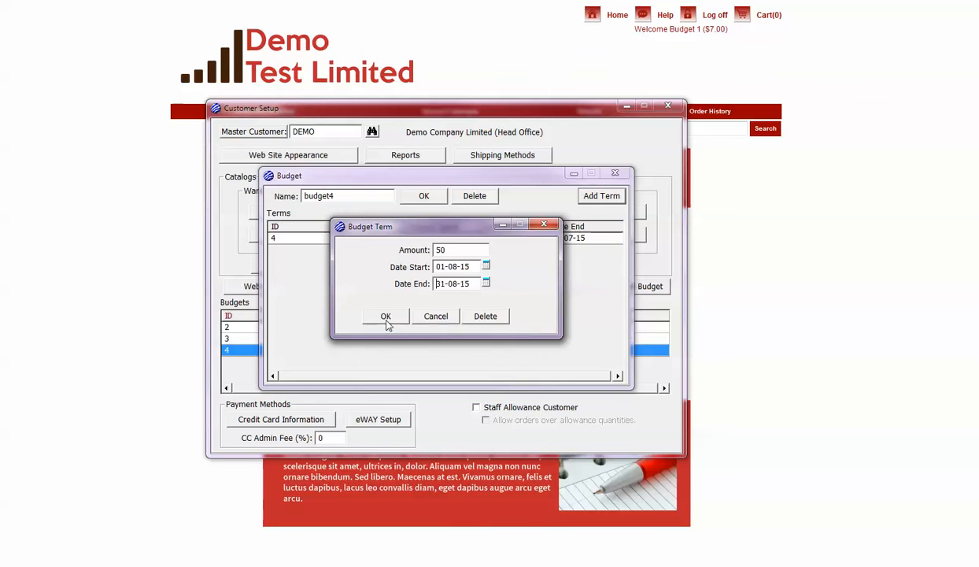
pyautogui.click(387, 321)
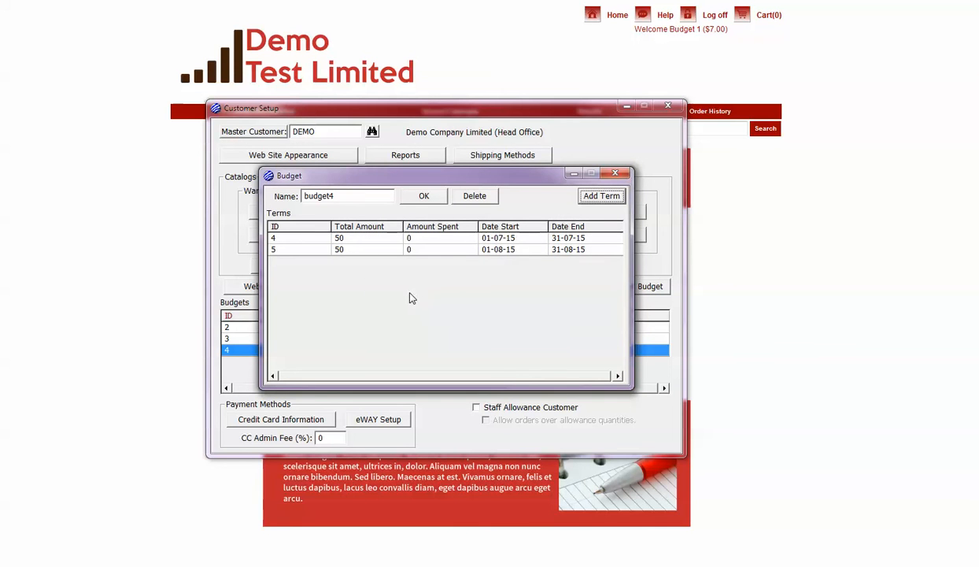
pyautogui.click(423, 195)
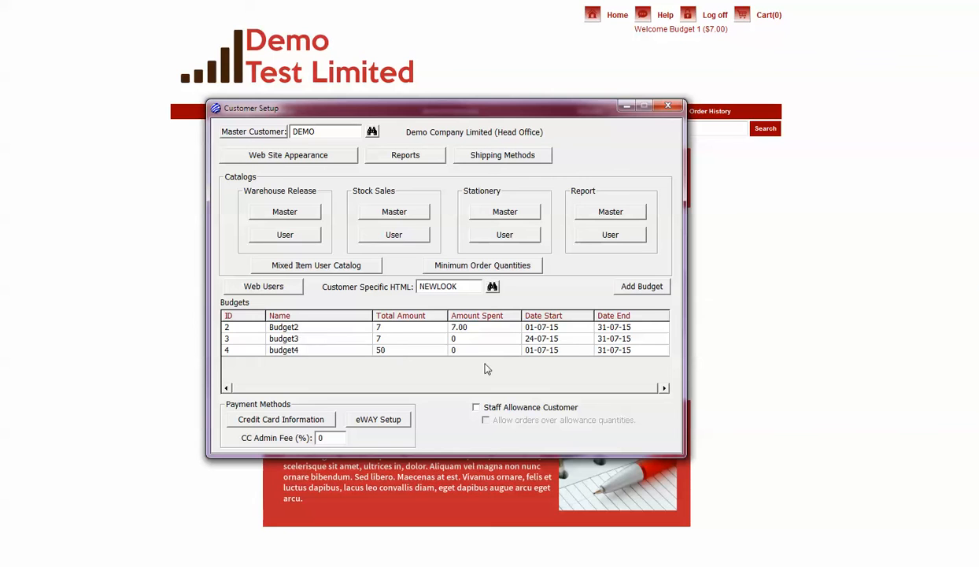
# Open the DEMO customer's web user with ID 5, assign budget3 to it, and close the user record.
pyautogui.click(398, 340)
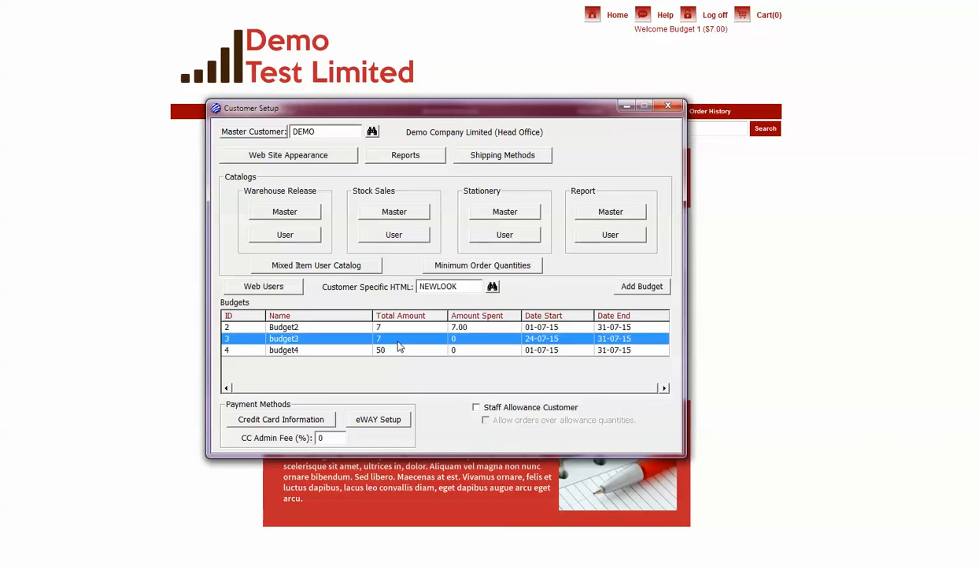
pyautogui.click(284, 283)
pyautogui.click(217, 116)
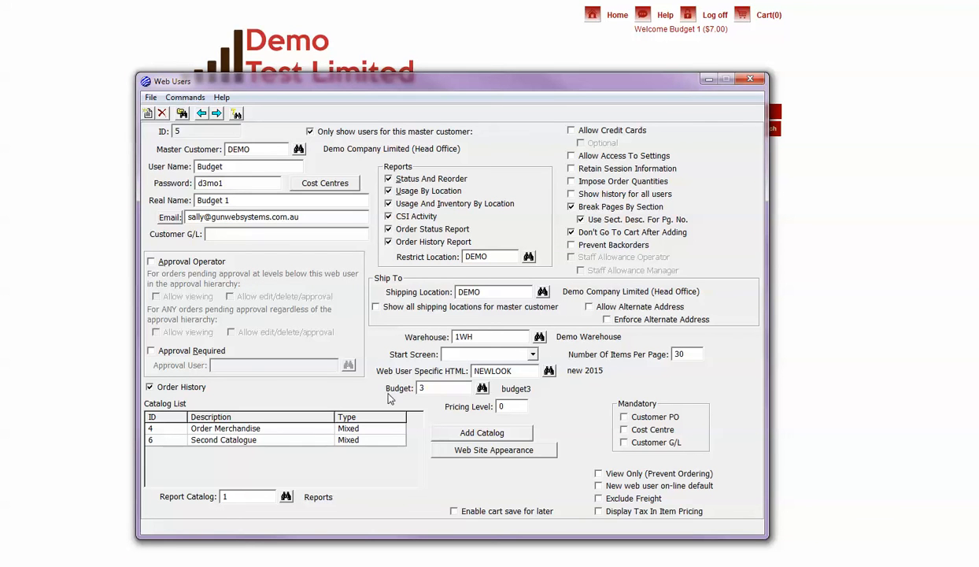
pyautogui.click(482, 389)
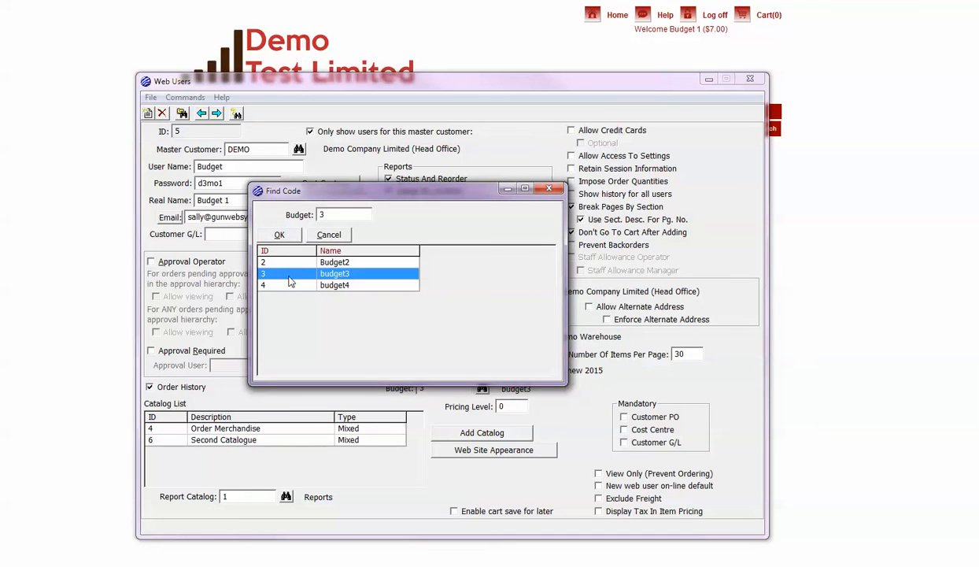
pyautogui.click(285, 266)
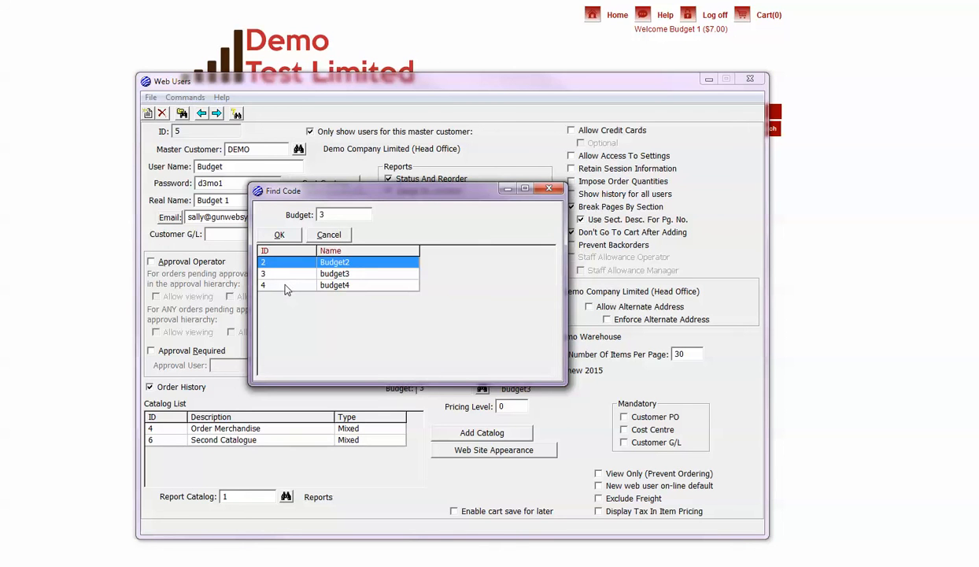
pyautogui.doubleClick(281, 275)
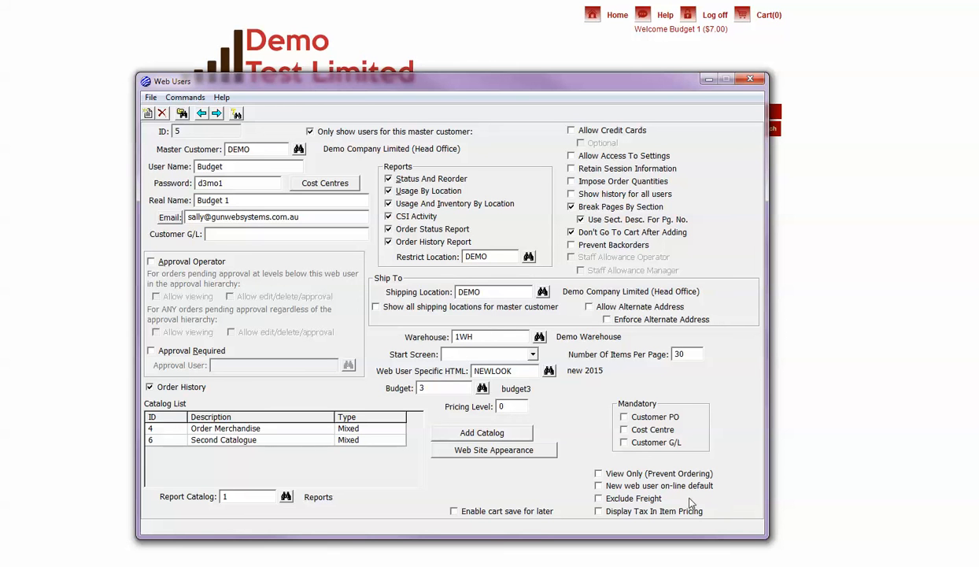
pyautogui.click(750, 80)
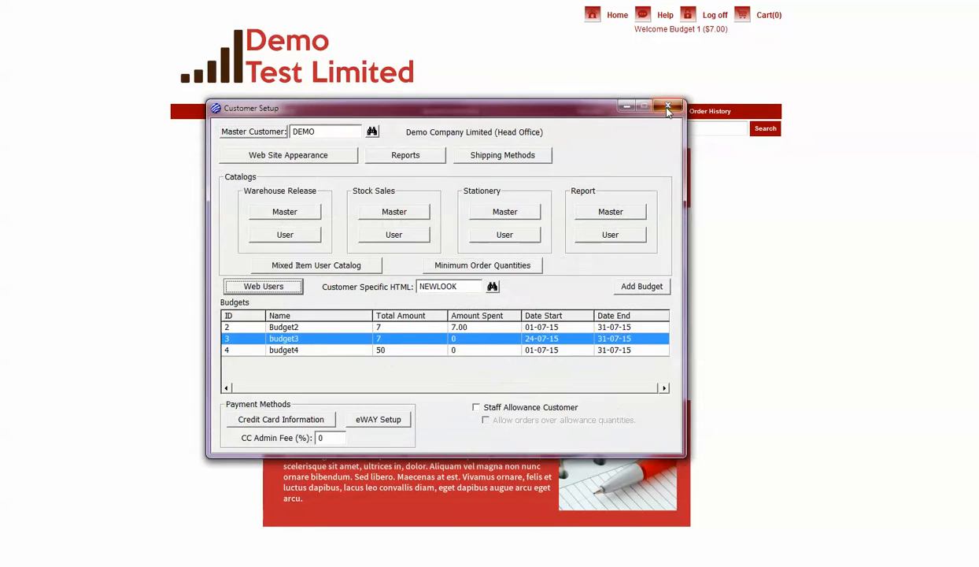
# Close Customer Setup, refresh the web site with the new data, and reload the store page in the browser.
pyautogui.click(665, 105)
pyautogui.click(503, 182)
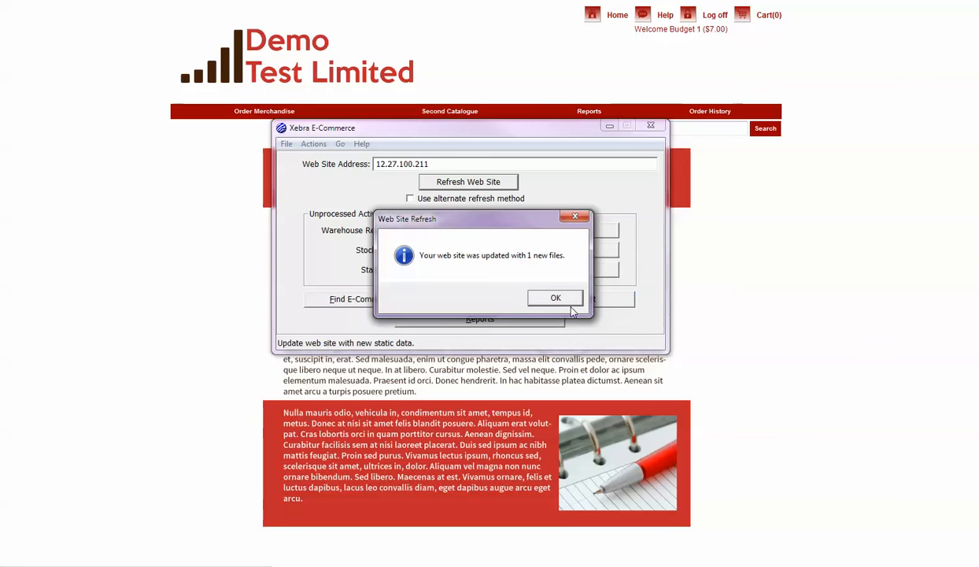
pyautogui.click(570, 305)
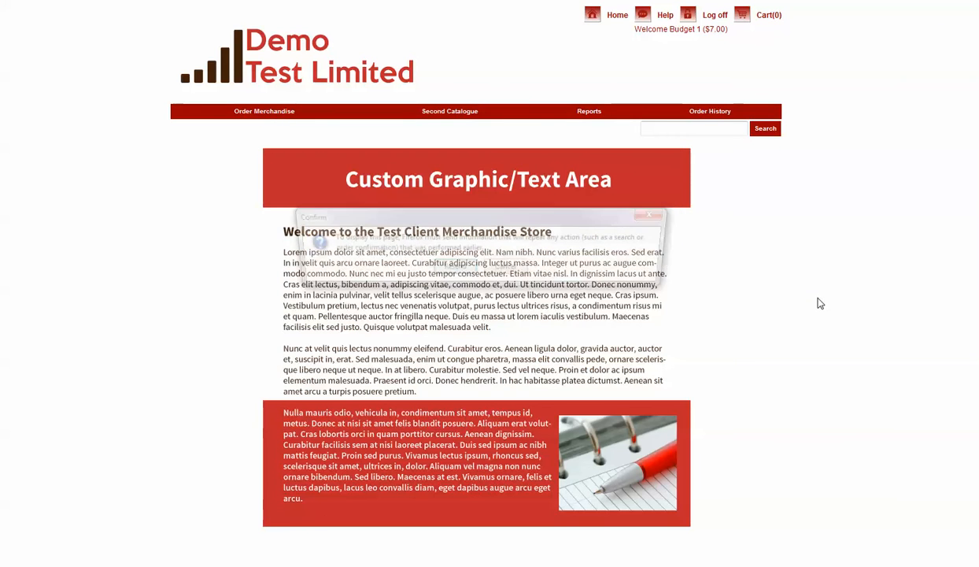
pyautogui.click(472, 270)
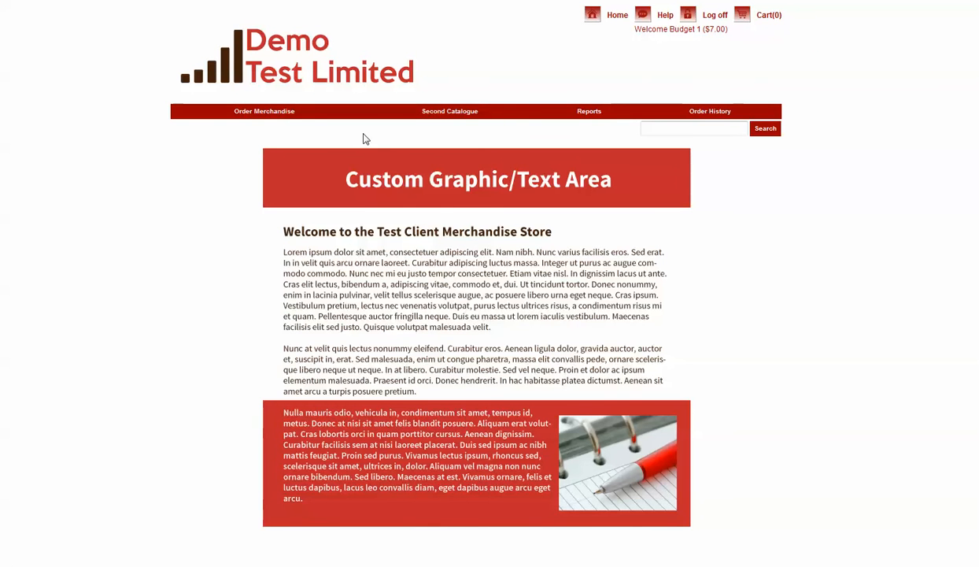
# Add one Tee Shirt (TEST-TEE) from the Order Merchandise catalogue to the cart.
pyautogui.click(277, 113)
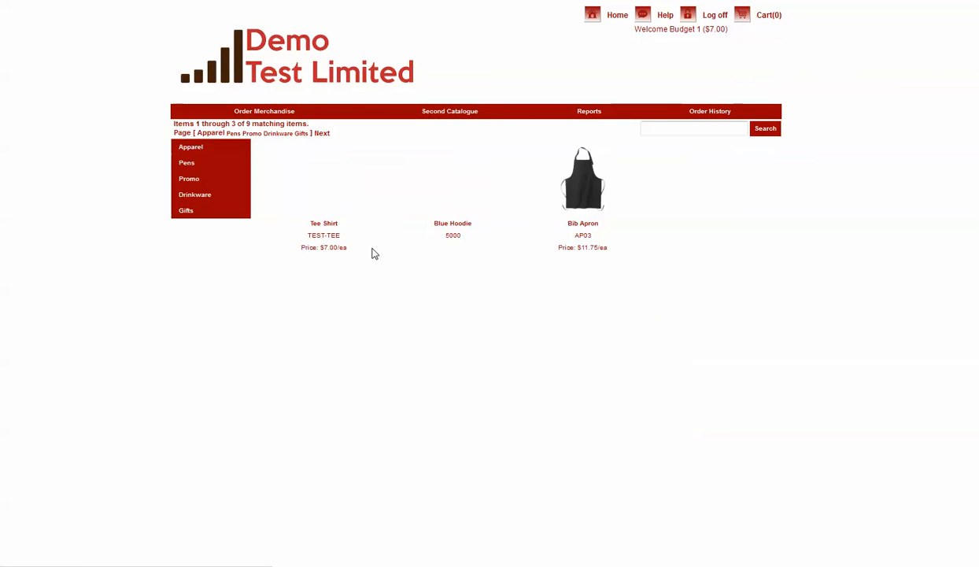
pyautogui.click(315, 191)
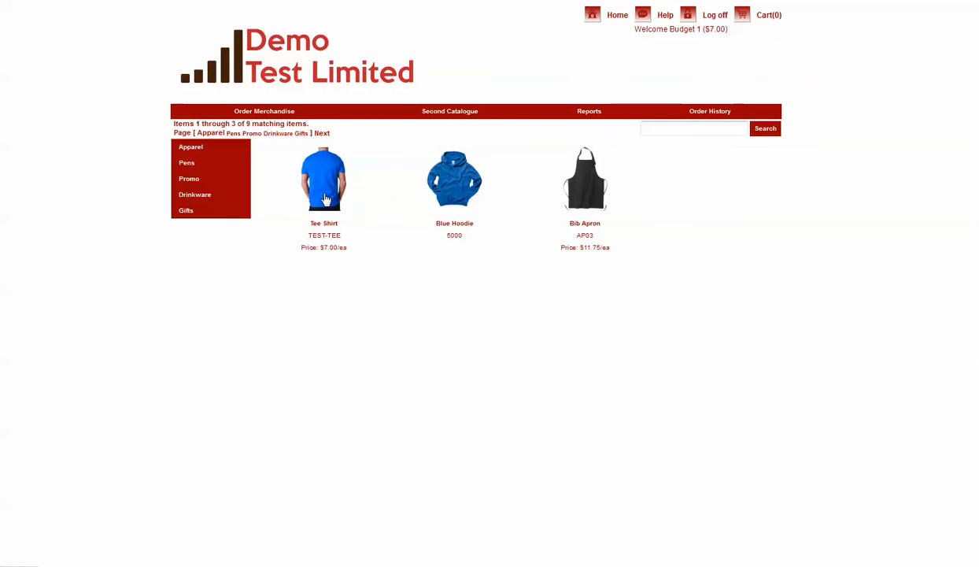
pyautogui.click(450, 211)
pyautogui.write('1')
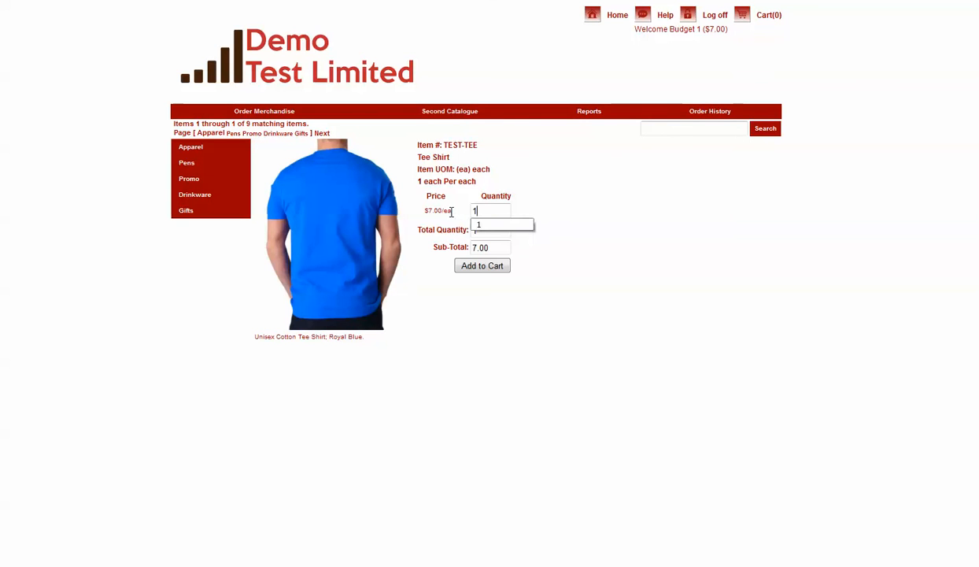
pyautogui.click(485, 224)
pyautogui.click(479, 269)
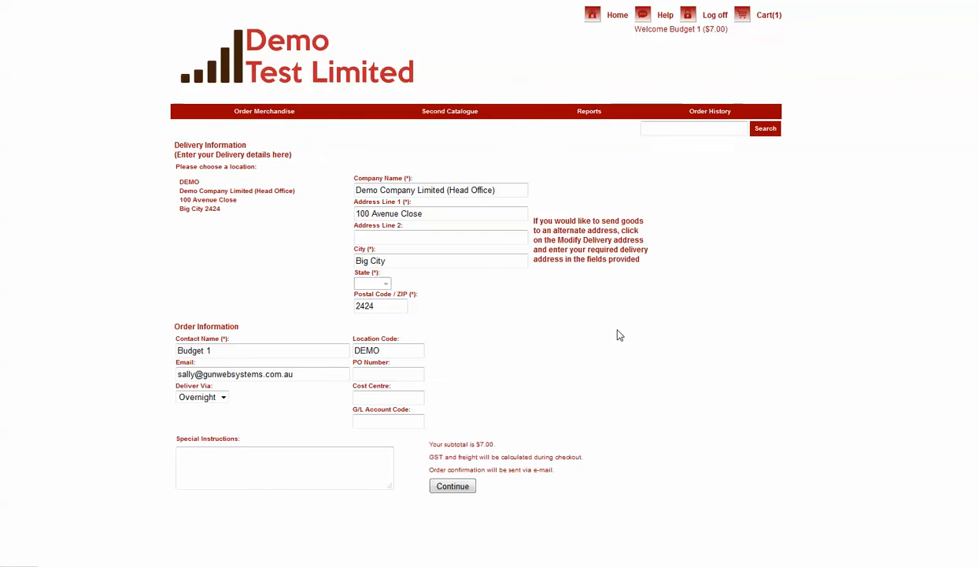
# Submit the order with the prefilled delivery details and Overnight delivery, review the confirmation message, and return to the store's home page.
pyautogui.click(462, 487)
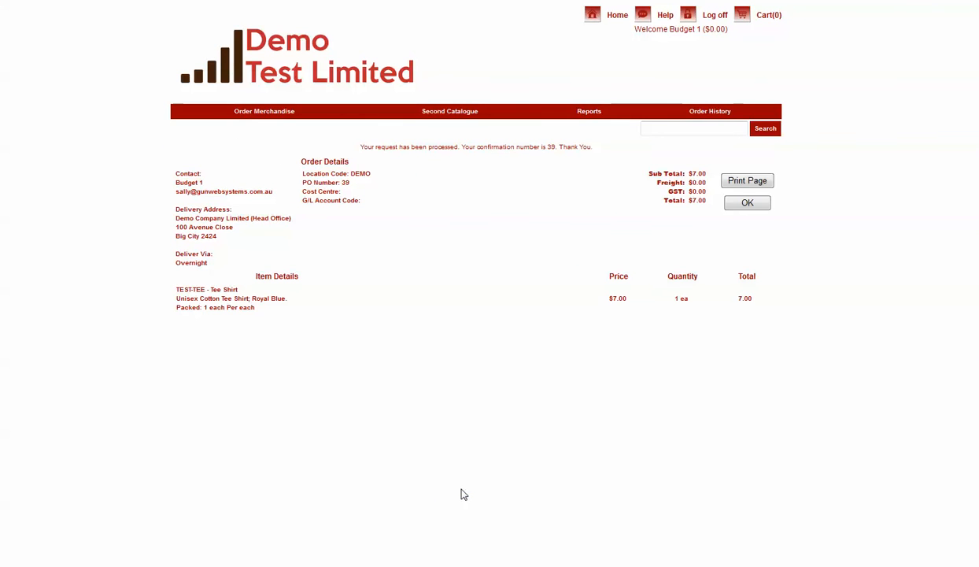
pyautogui.moveTo(358, 148); pyautogui.dragTo(586, 144)
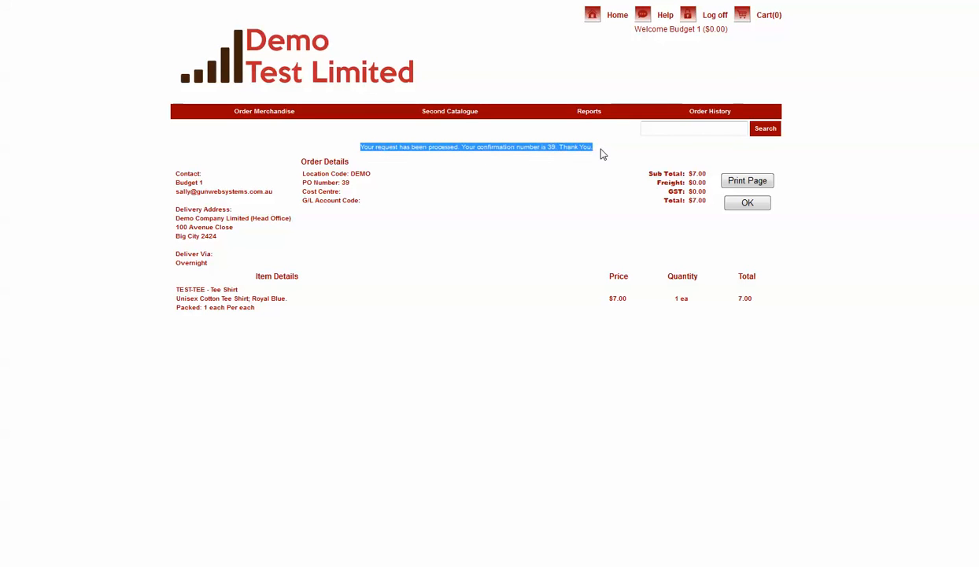
pyautogui.click(601, 152)
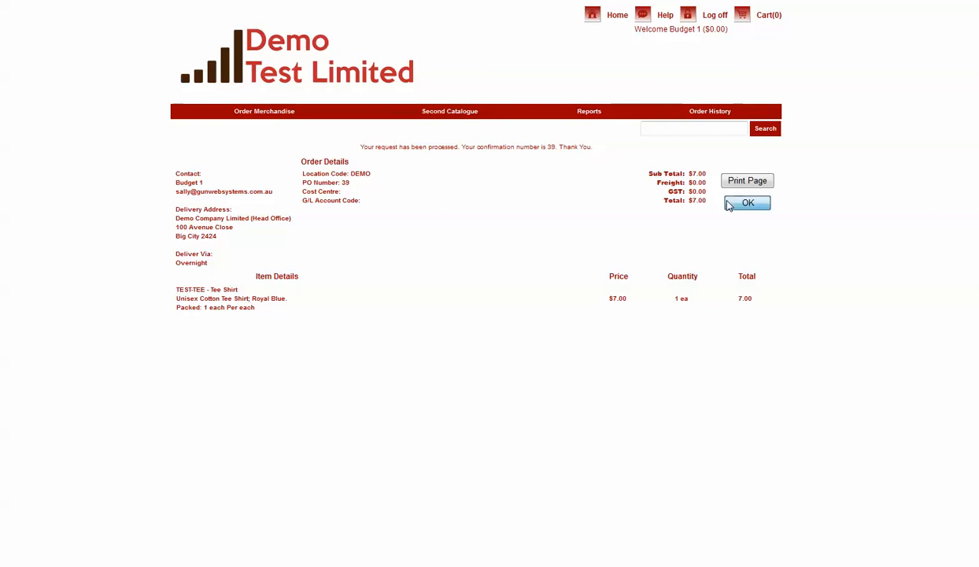
pyautogui.click(770, 185)
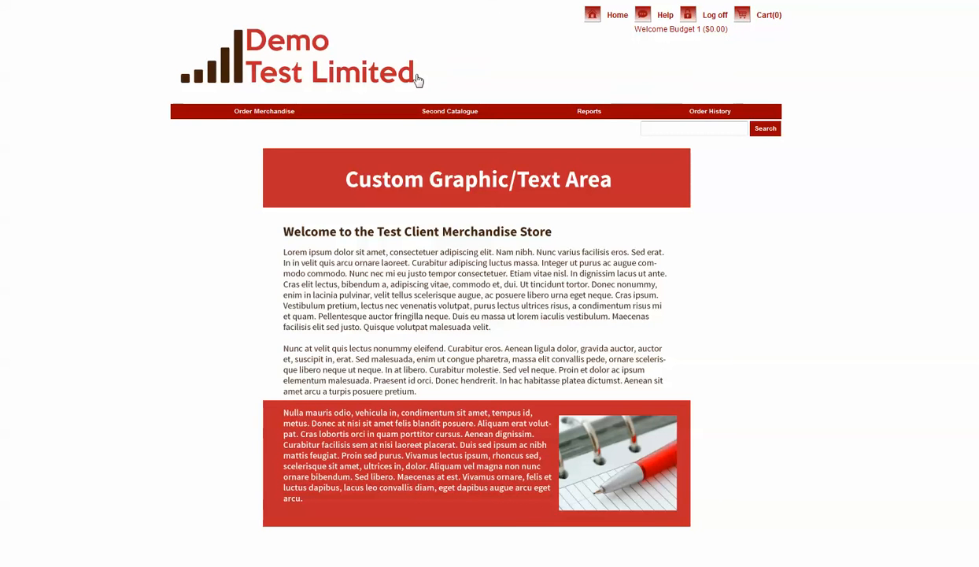
# Add a second order's single Tee Shirt (TEST-TEE) to the cart from the Order Merchandise catalogue, with quantity 1.
pyautogui.click(270, 116)
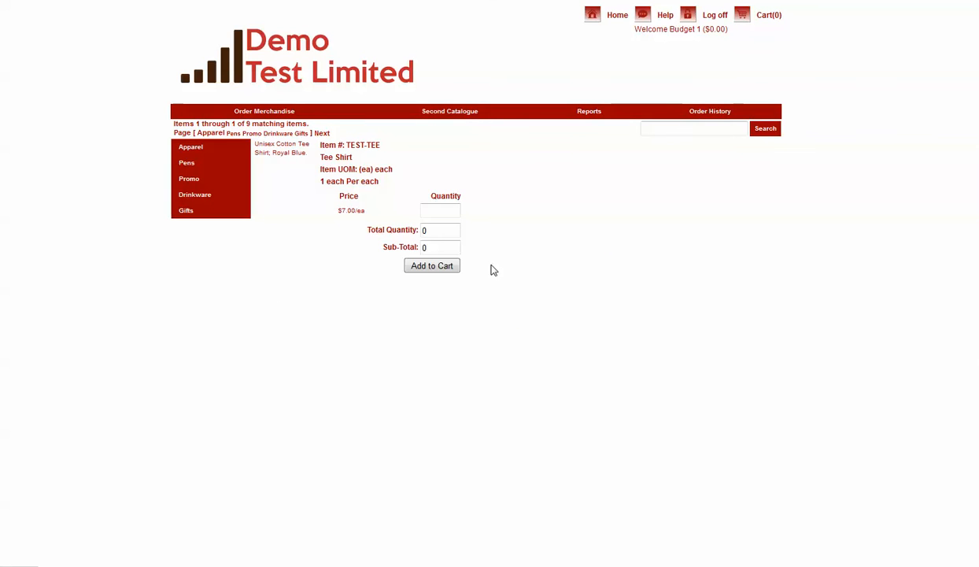
pyautogui.click(496, 211)
pyautogui.write('1')
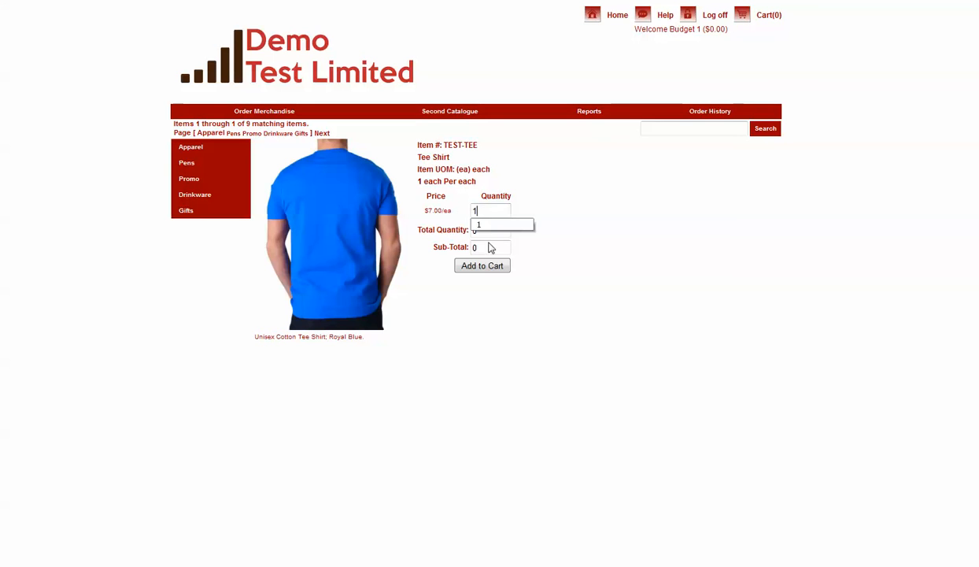
pyautogui.click(482, 266)
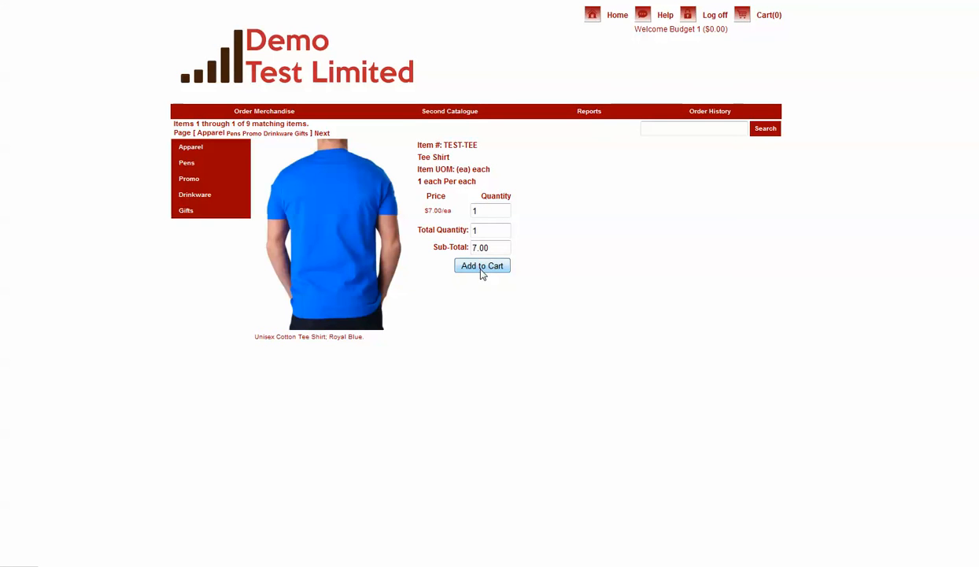
# Check out the cart with the prefilled delivery details and Overnight delivery, and acknowledge the order confirmation.
pyautogui.click(767, 14)
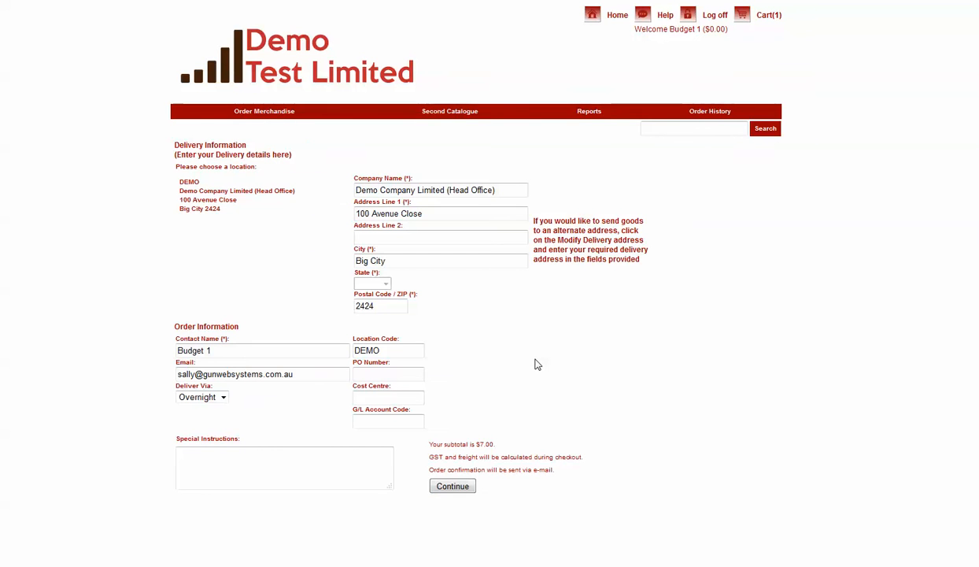
pyautogui.click(453, 487)
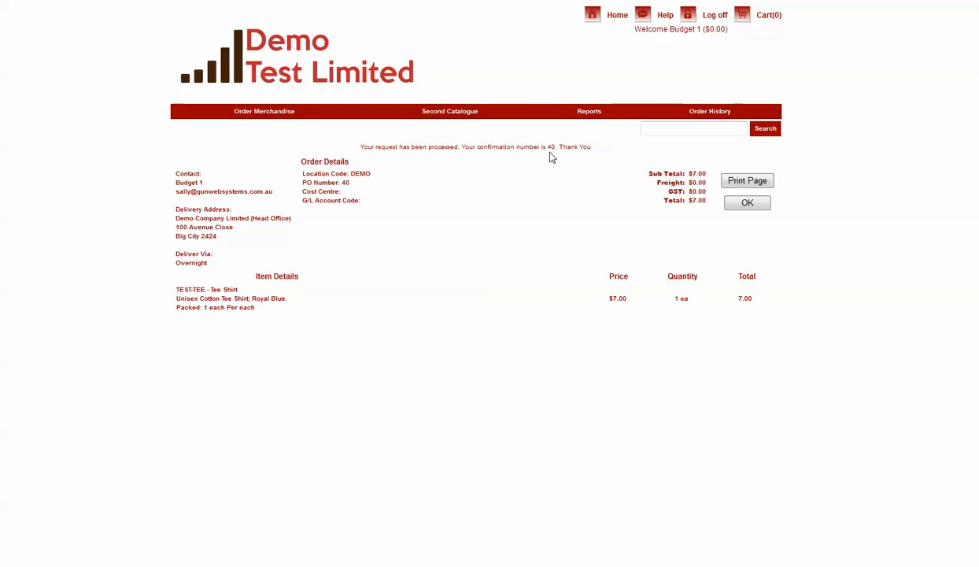
pyautogui.click(757, 208)
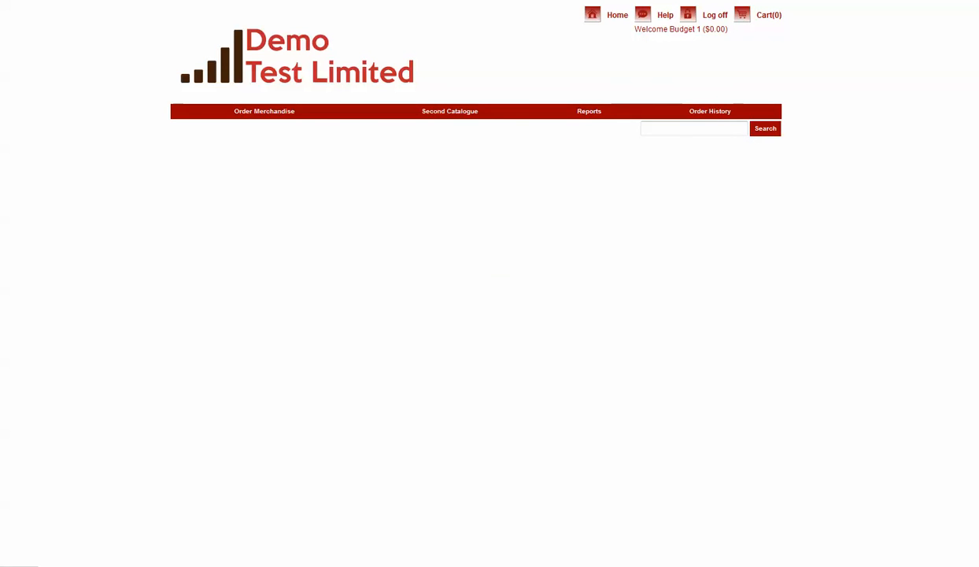
# Switch to Xebra E-Commerce, refresh the web site, dismiss the update message, and check the unprocessed Stock Sales count.
pyautogui.click(703, 565)
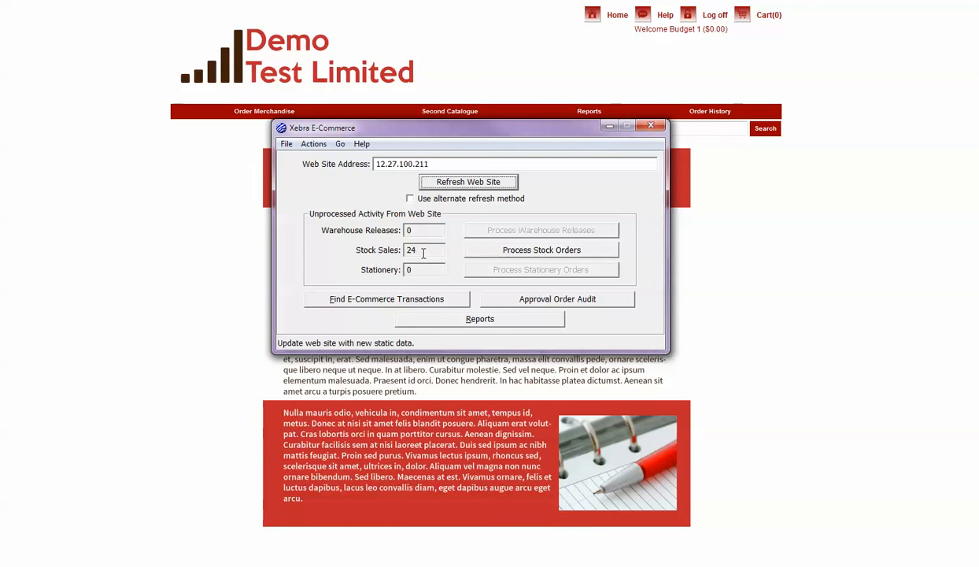
pyautogui.click(457, 185)
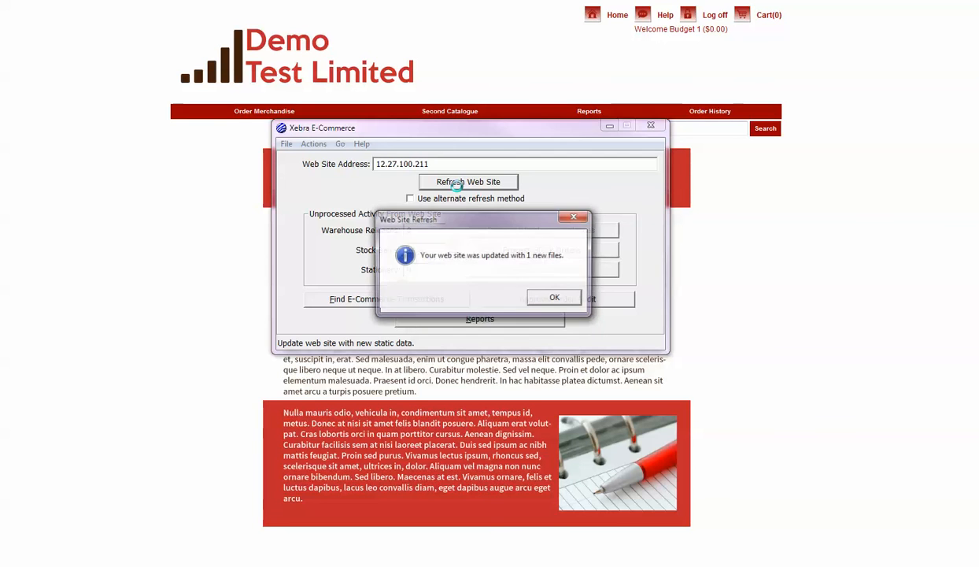
pyautogui.click(548, 302)
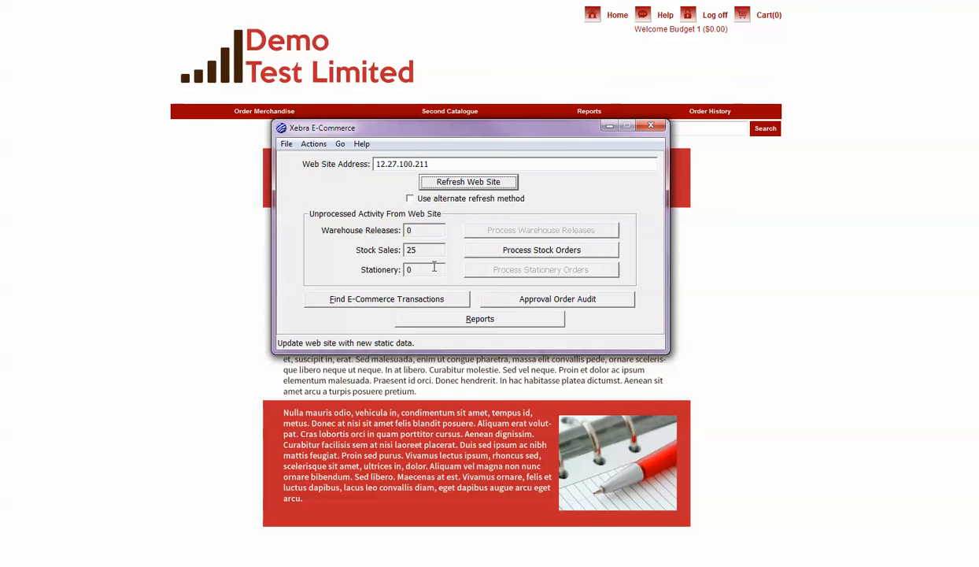
pyautogui.moveTo(419, 250); pyautogui.dragTo(393, 250)
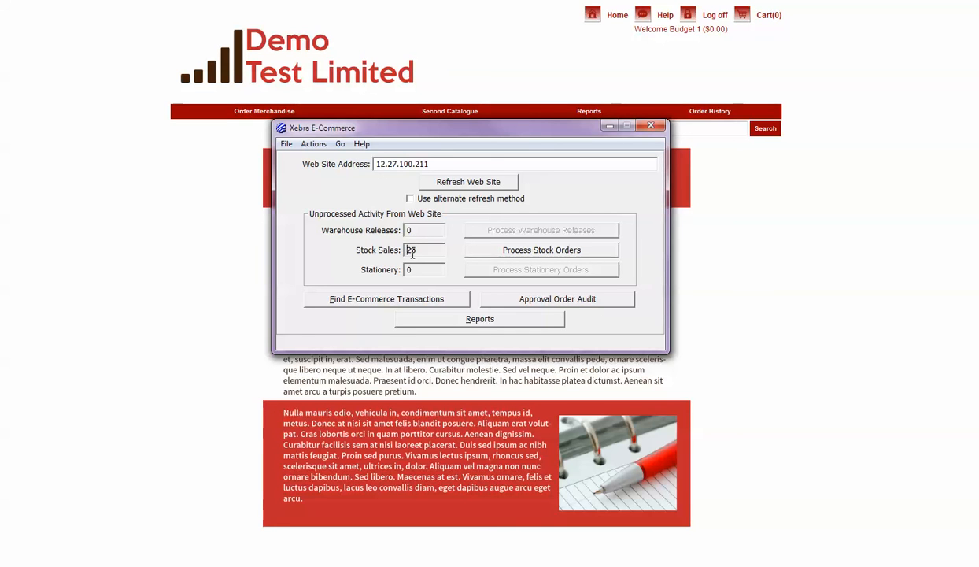
# Open the unprocessed stock orders and skip through them to the last Tee Shirt order from Budget 1.
pyautogui.click(466, 249)
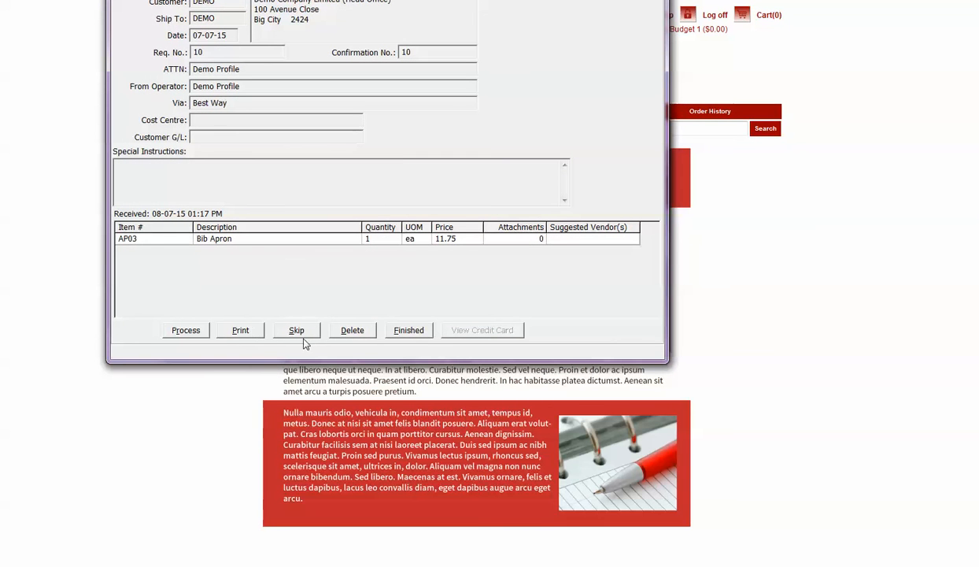
pyautogui.click(304, 332)
pyautogui.click(305, 331)
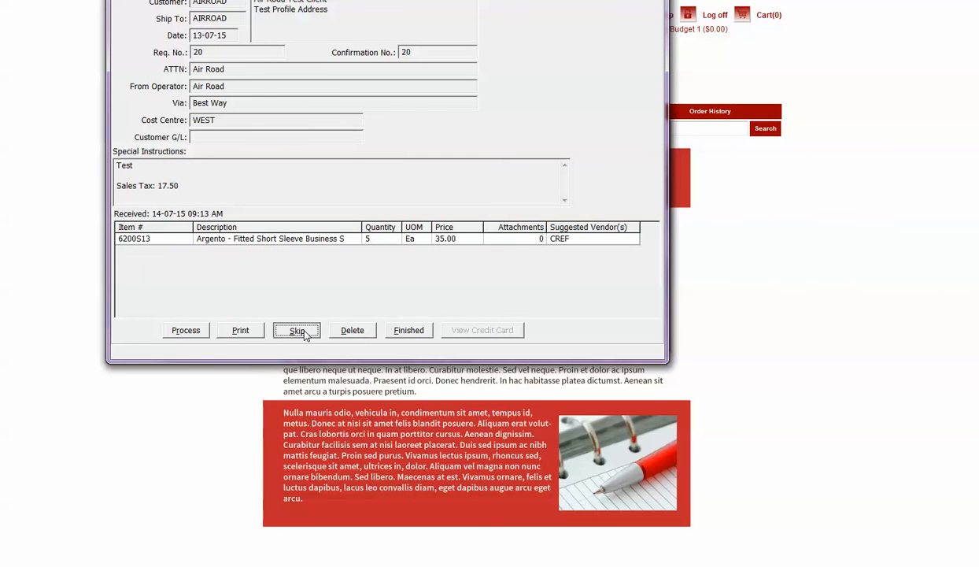
pyautogui.click(305, 331)
pyautogui.click(304, 331)
pyautogui.click(304, 331)
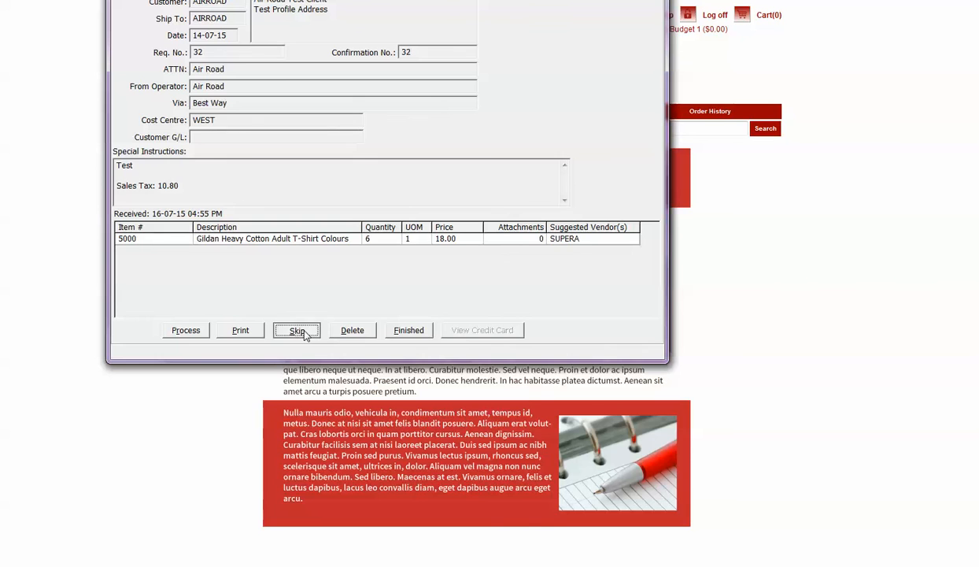
pyautogui.click(305, 331)
# Examine the Tee Shirt order's requisition number and budget reference in the special instructions, and close Process Stock Sales without processing it.
pyautogui.moveTo(235, 0); pyautogui.dragTo(303, 109)
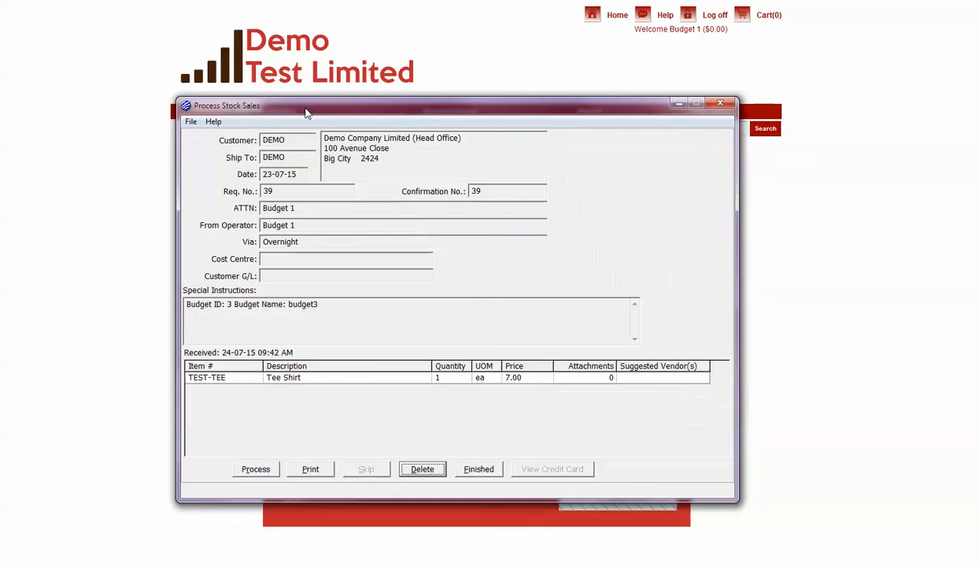
pyautogui.doubleClick(271, 191)
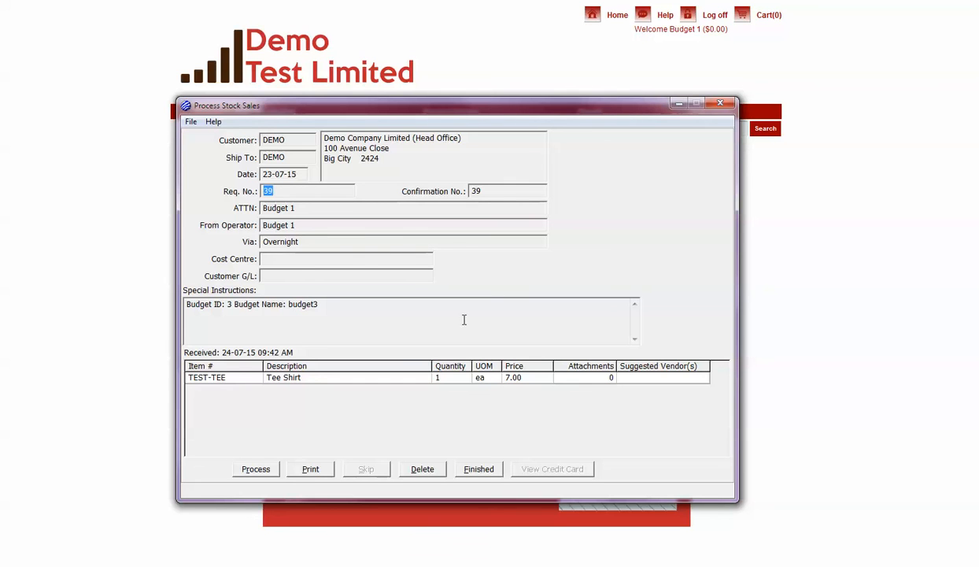
pyautogui.click(792, 327)
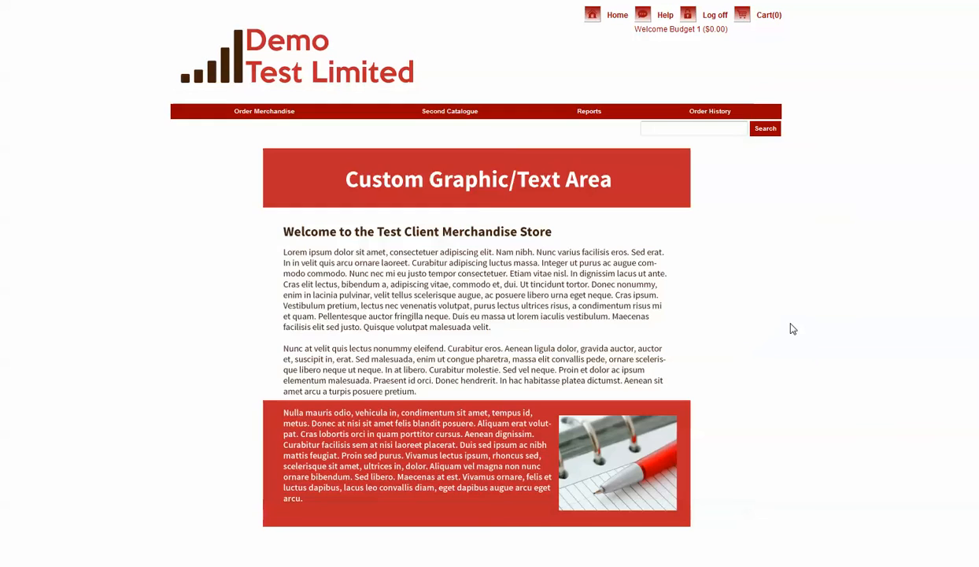
pyautogui.click(787, 566)
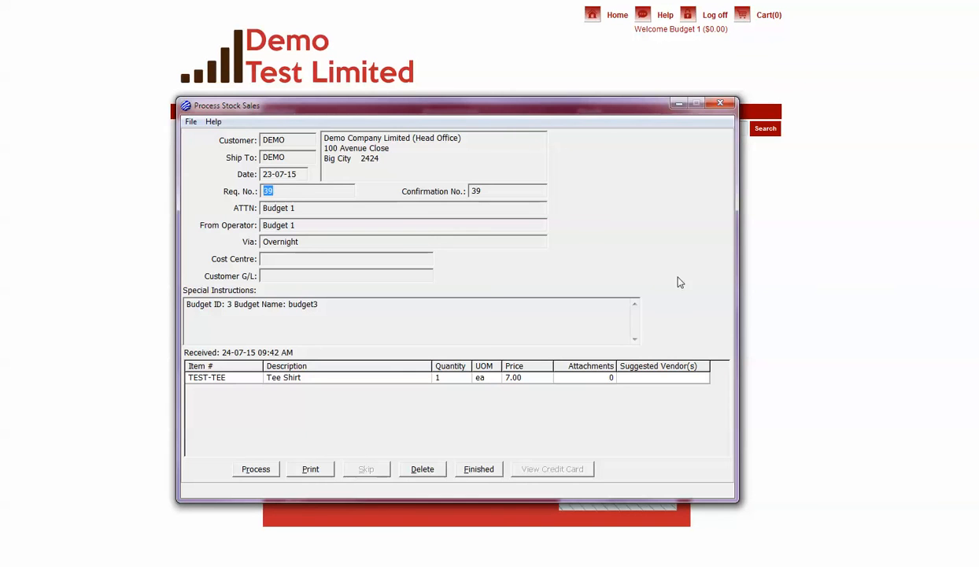
pyautogui.click(720, 103)
# Open Customer Setup for master customer DEMO to check the amounts spent in its budgets.
pyautogui.click(313, 143)
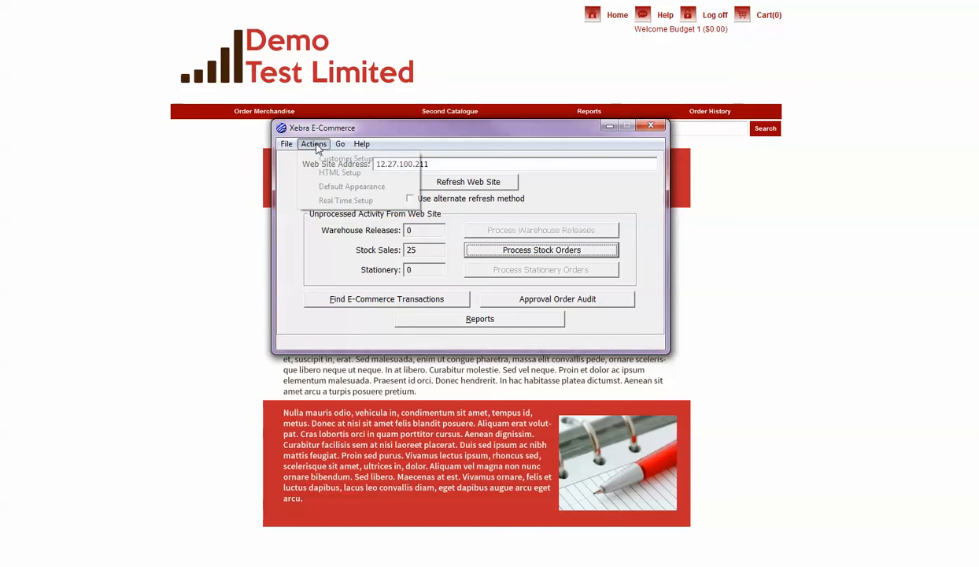
pyautogui.click(345, 158)
pyautogui.write('DE')
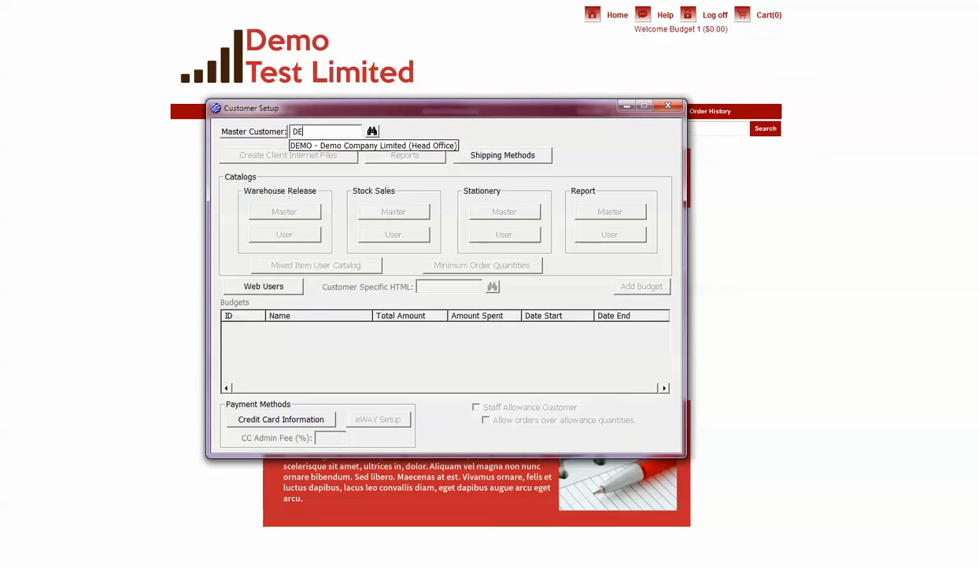
pyautogui.write('MO')
pyautogui.click(318, 145)
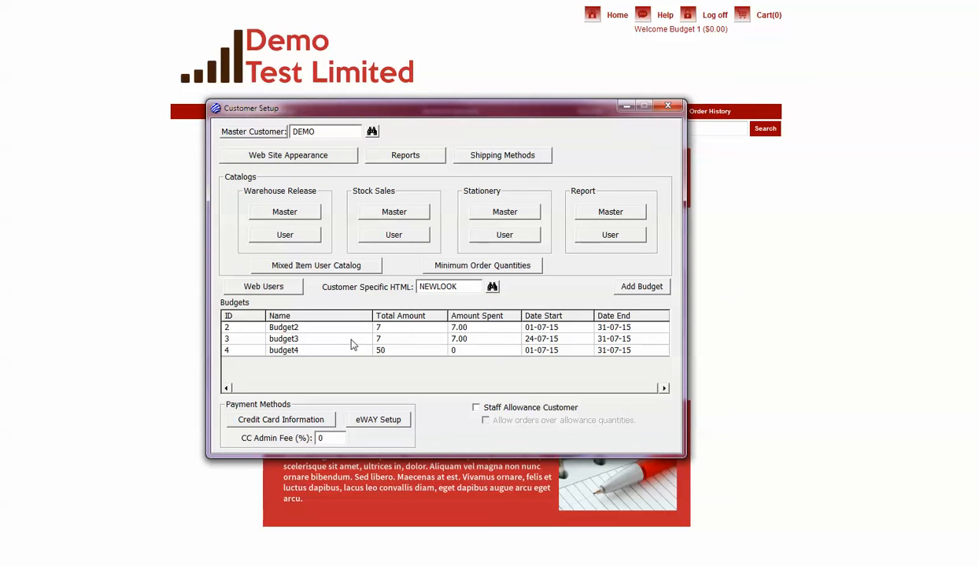